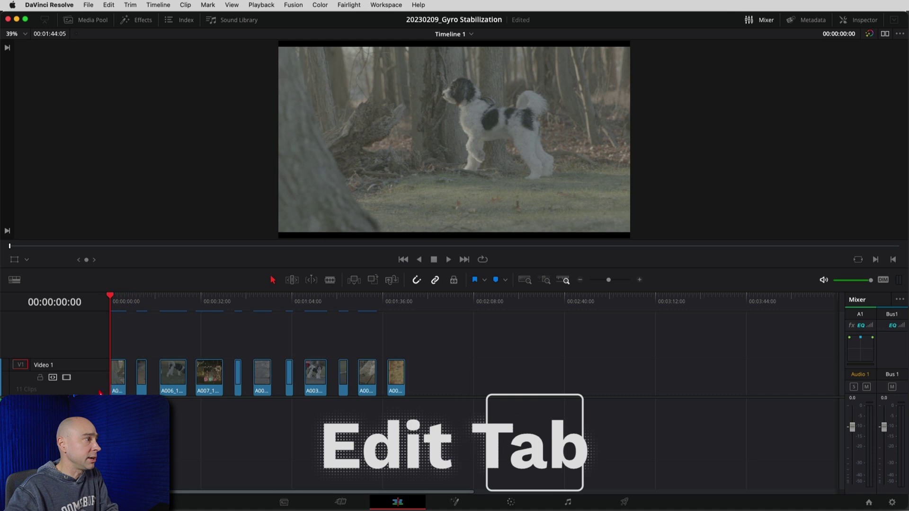
# - Play the first clip on the timeline to review its shaky footage, and return to its start with the clip selected
pyautogui.click(117, 383)
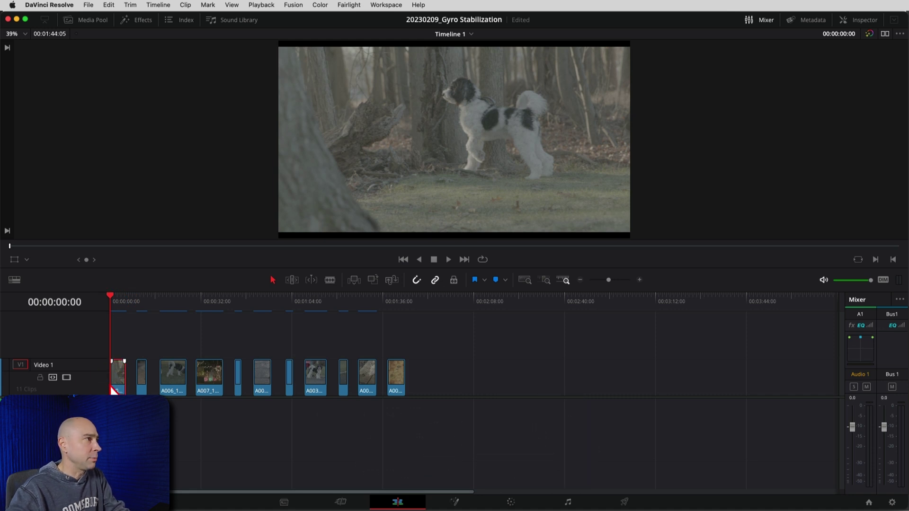
pyautogui.press('space')
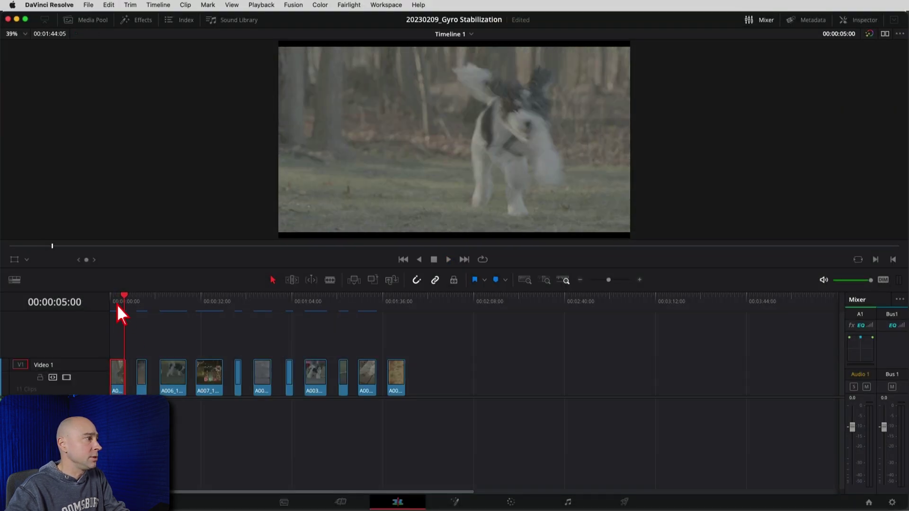
pyautogui.click(118, 303)
pyautogui.click(115, 377)
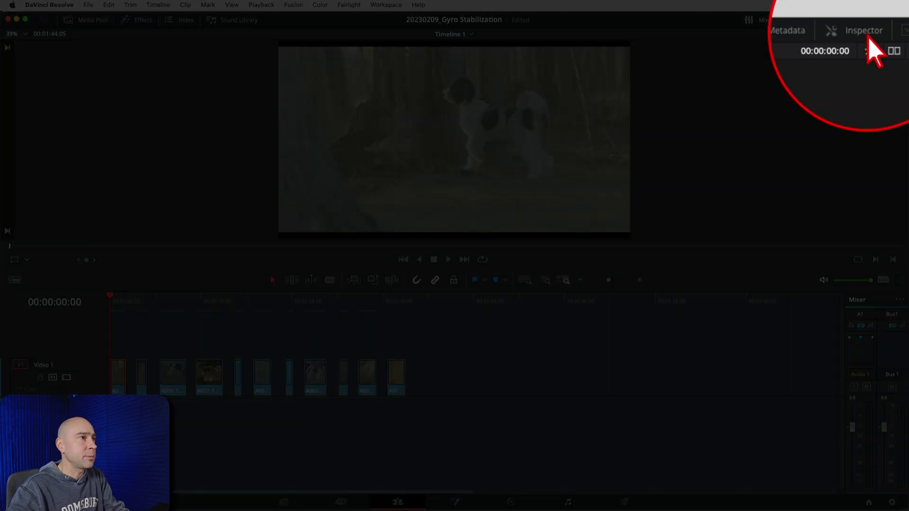
# - Stabilize the first clip with the Camera Gyro mode in its video properties and play back the result
pyautogui.click(870, 42)
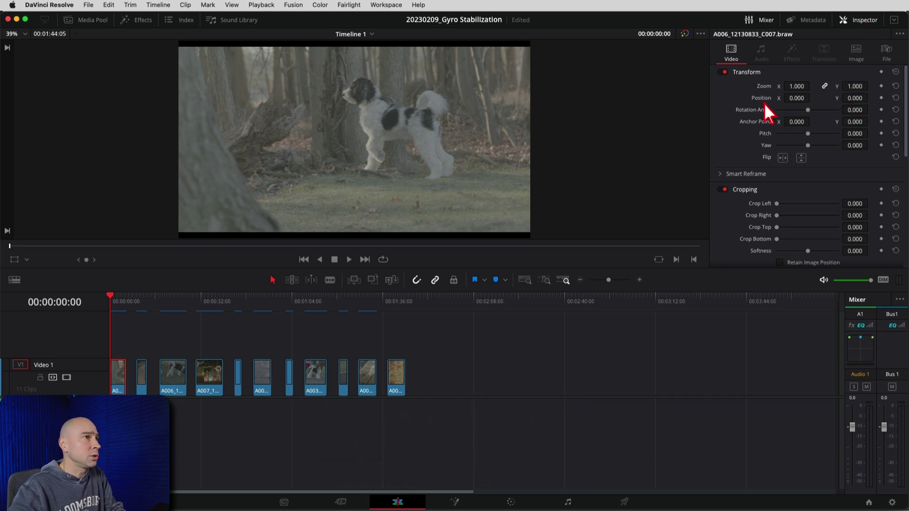
pyautogui.scroll(-10, 745, 103)
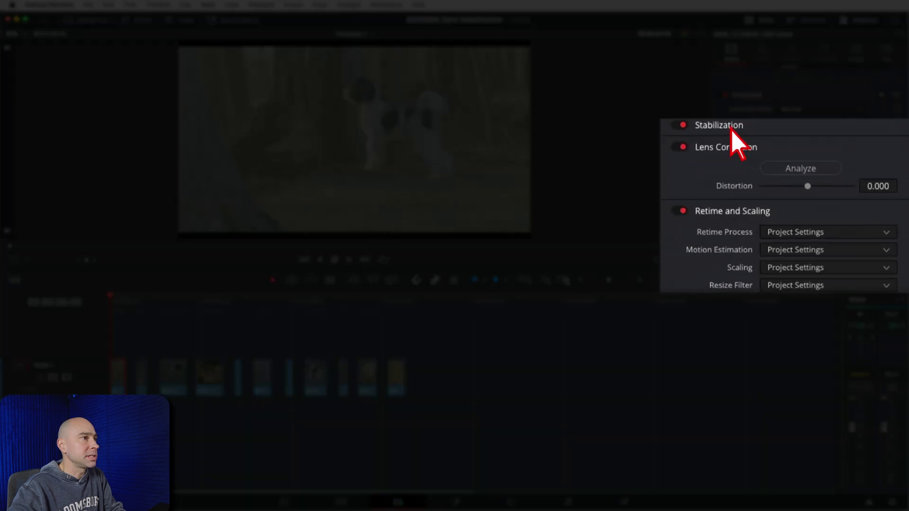
pyautogui.click(758, 154)
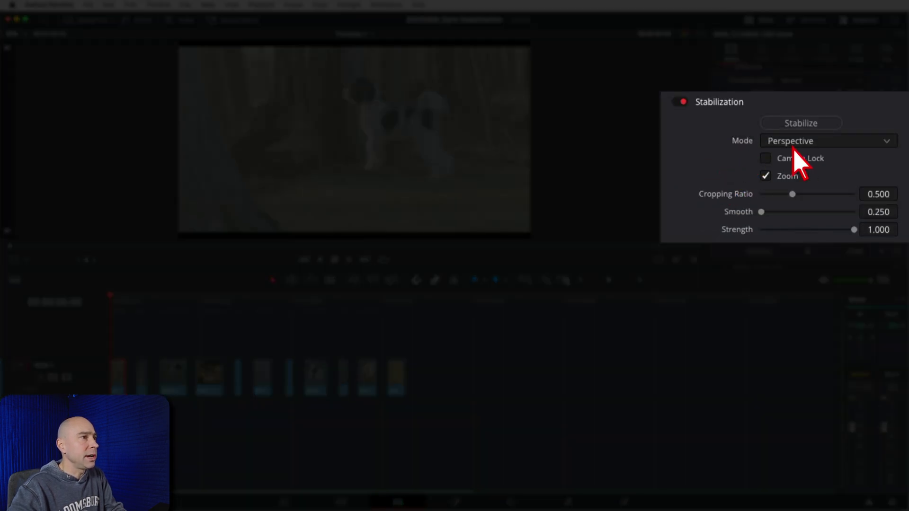
pyautogui.click(819, 146)
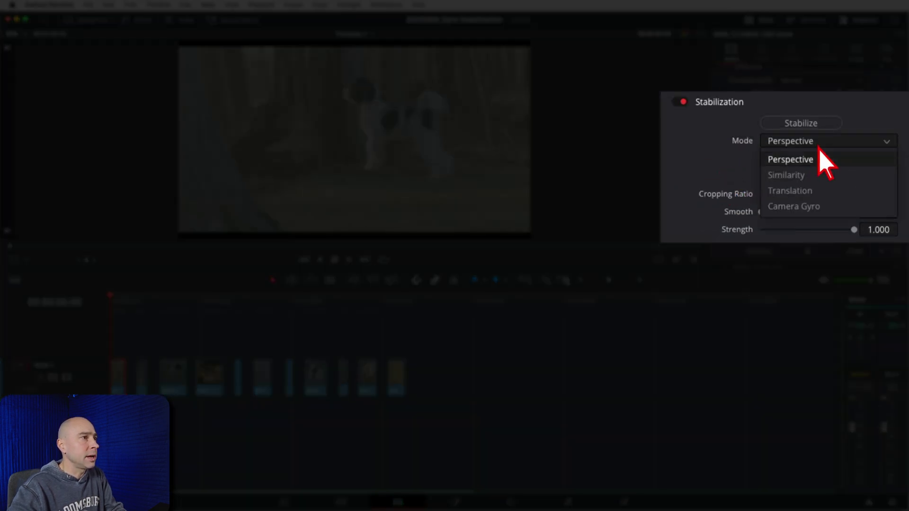
pyautogui.click(828, 209)
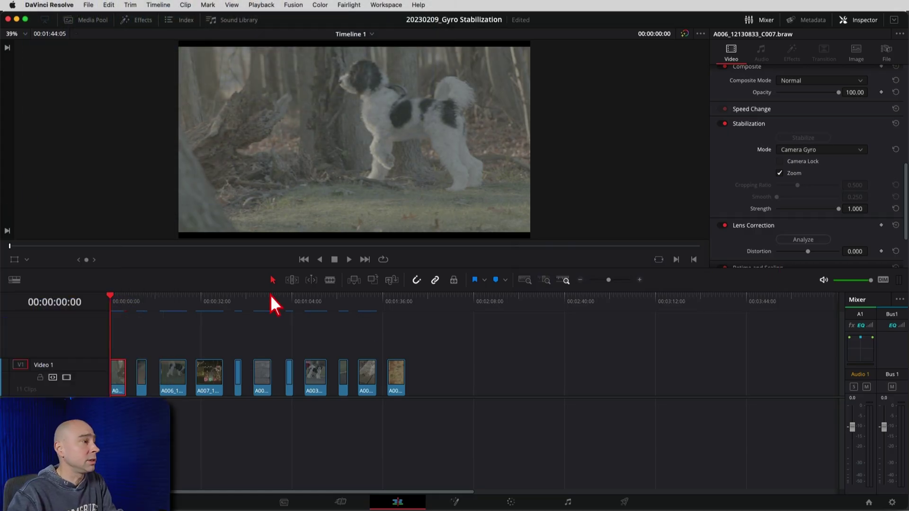
pyautogui.press('space')
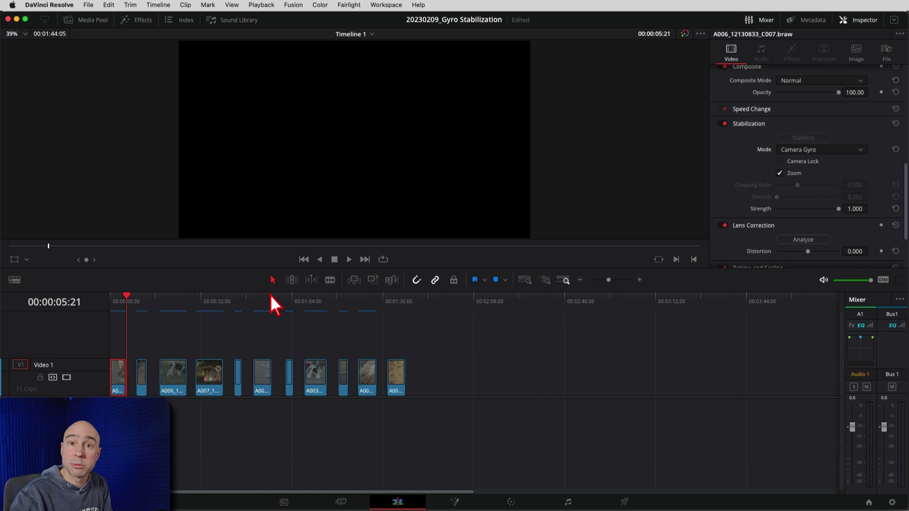
pyautogui.click(118, 305)
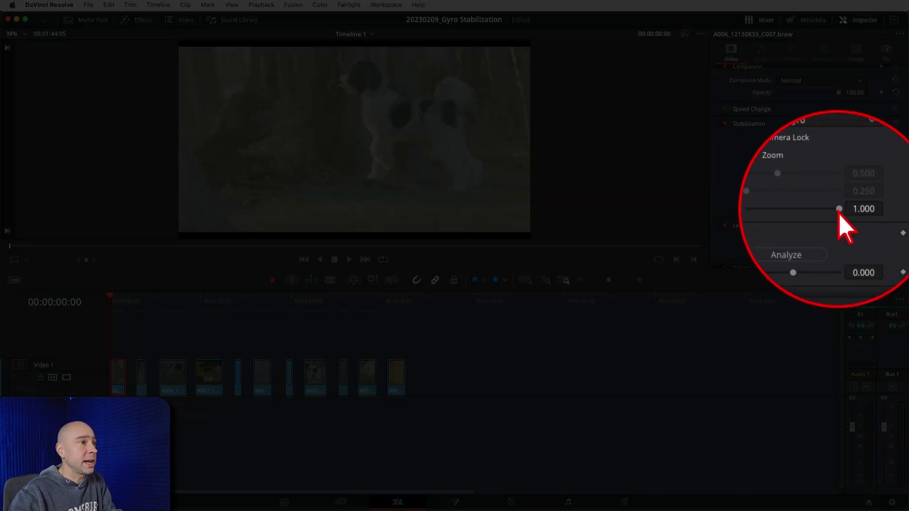
# - Lower the first clip's stabilization strength to 0.420, stabilize it again and play back the result
pyautogui.moveTo(839, 209); pyautogui.dragTo(822, 209)
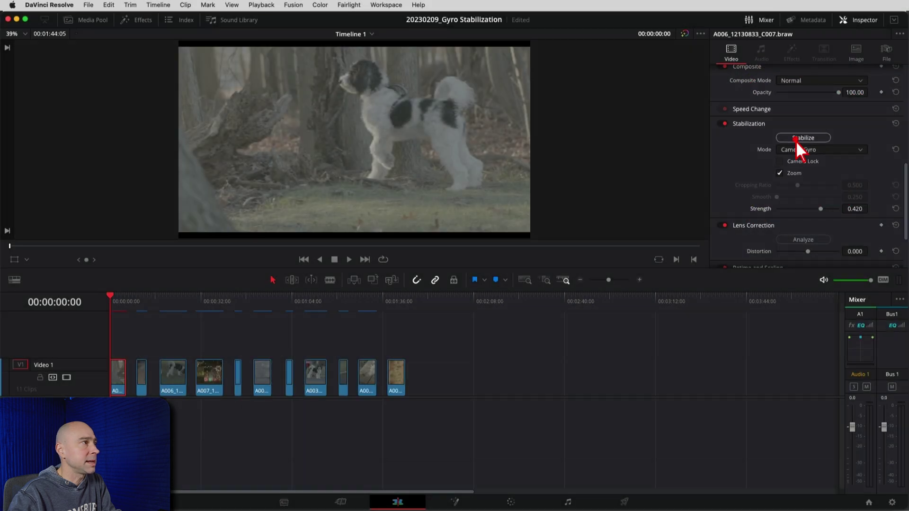
pyautogui.click(796, 140)
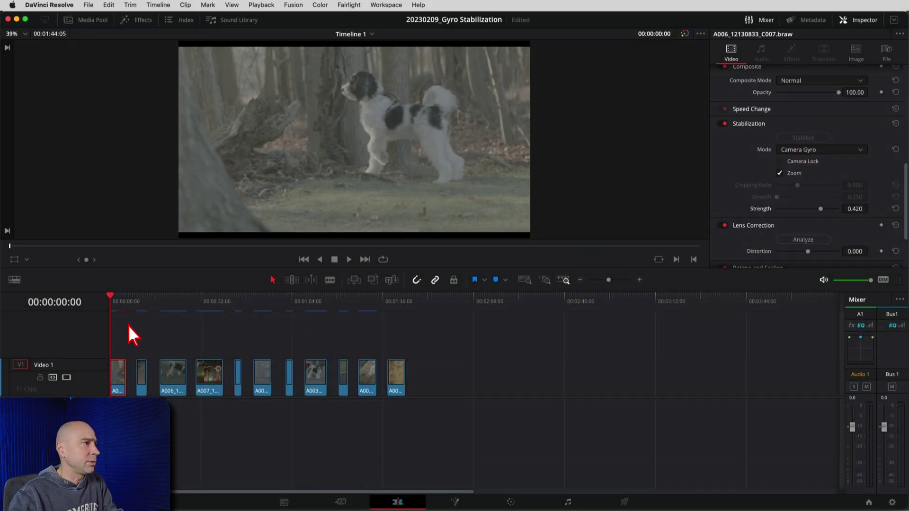
pyautogui.press('space')
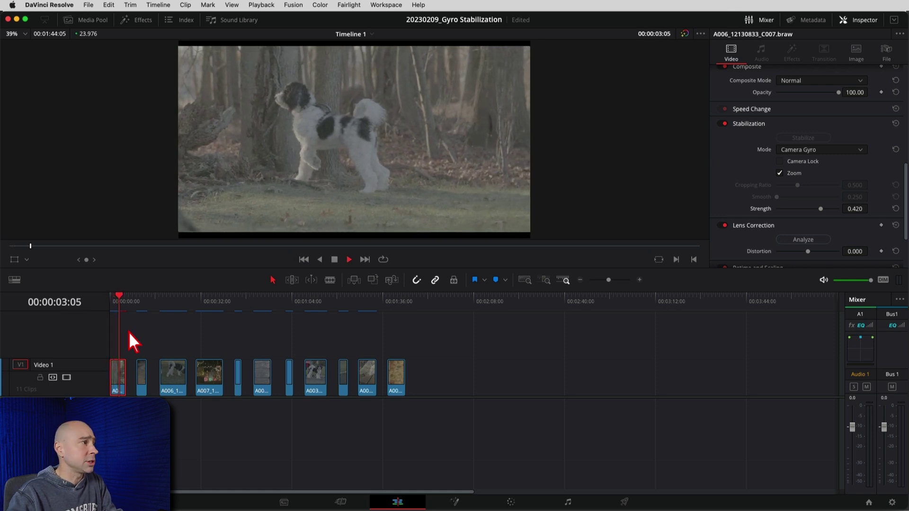
pyautogui.press('space')
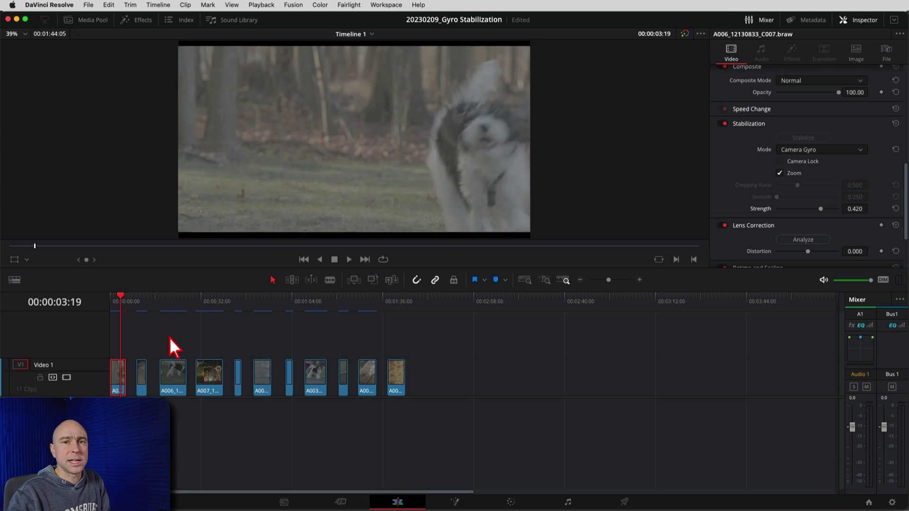
# - Reset the first clip's stabilization settings, stabilize it in Perspective mode and play it for comparison
pyautogui.click(896, 124)
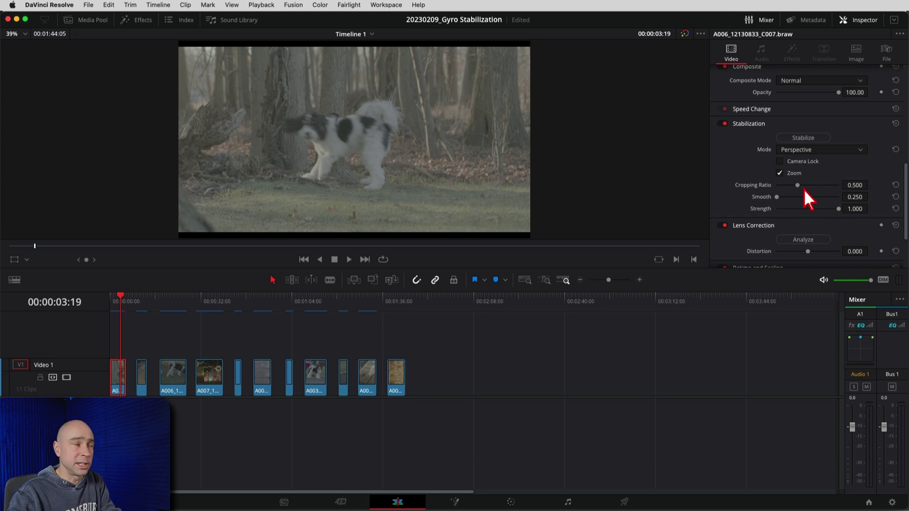
pyautogui.click(803, 138)
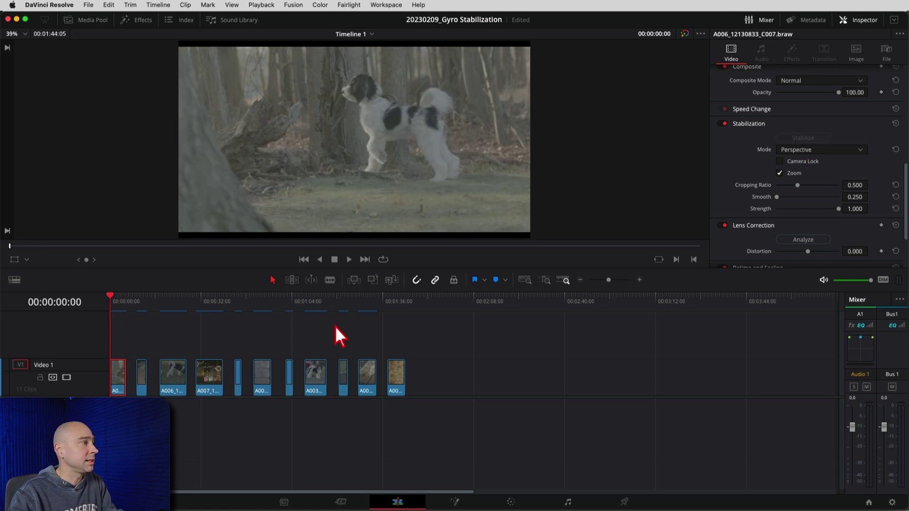
pyautogui.press('space')
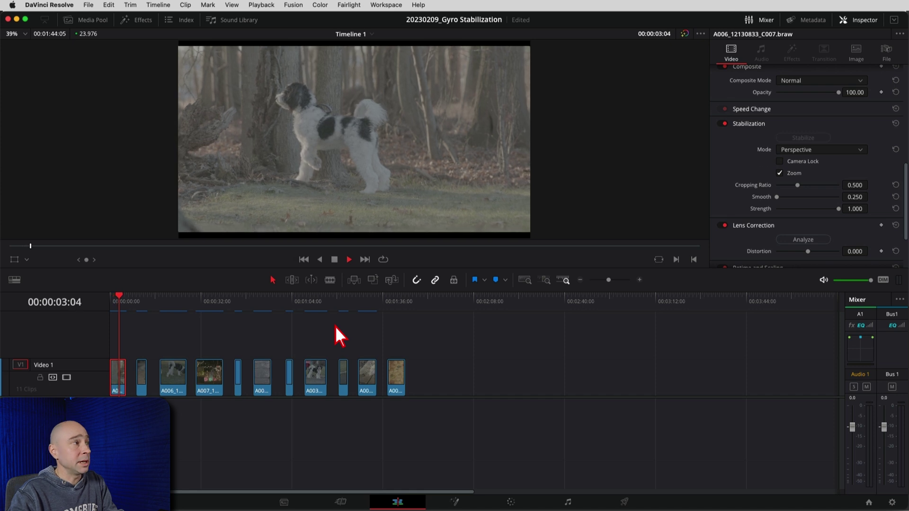
pyautogui.press('space')
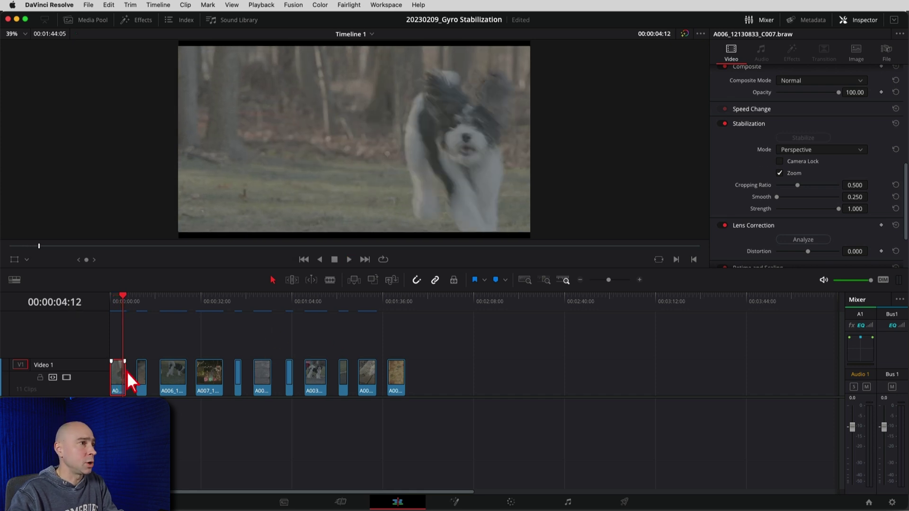
# - Switch the first clip's stabilization mode to Camera Gyro, set the strength to 0.511 and stabilize it
pyautogui.click(814, 146)
pyautogui.click(813, 194)
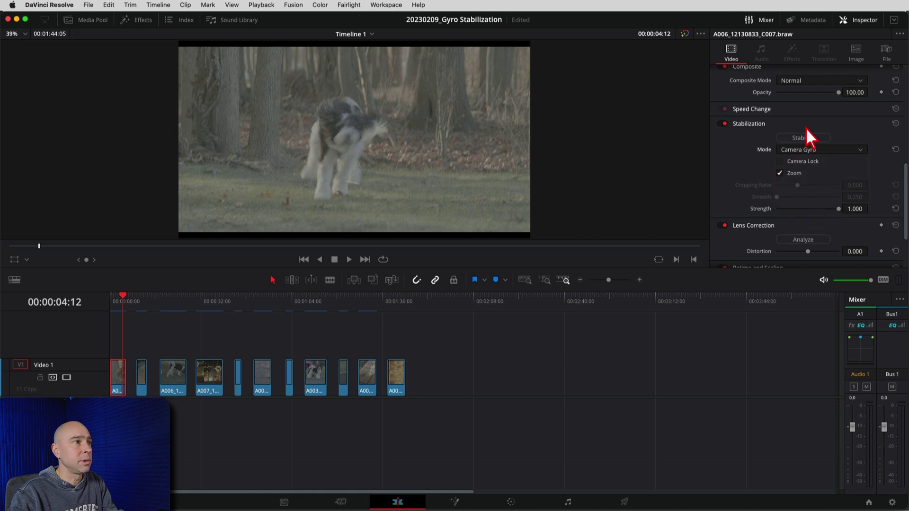
pyautogui.click(807, 127)
pyautogui.click(806, 140)
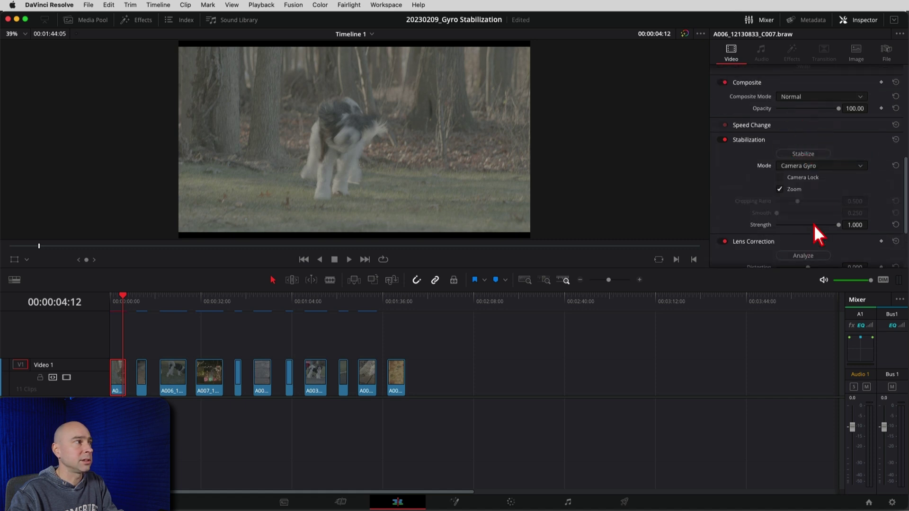
pyautogui.moveTo(839, 225); pyautogui.dragTo(823, 225)
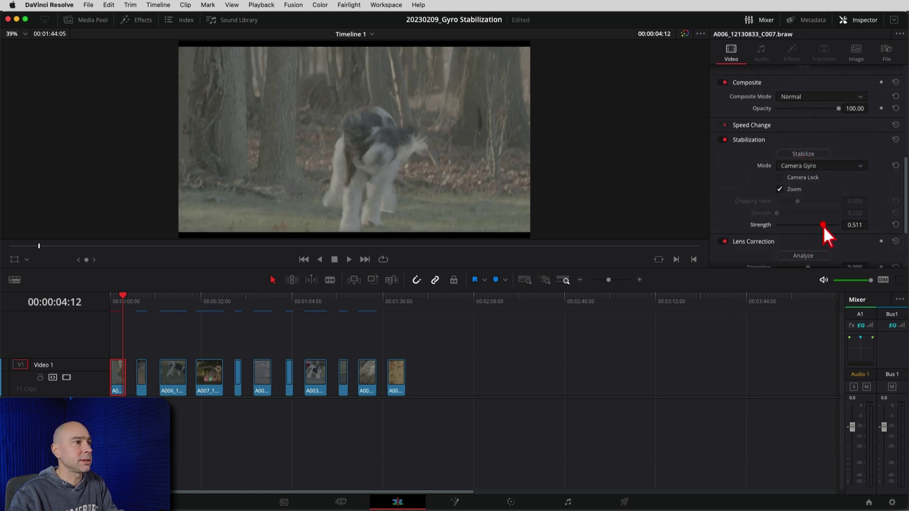
pyautogui.click(817, 154)
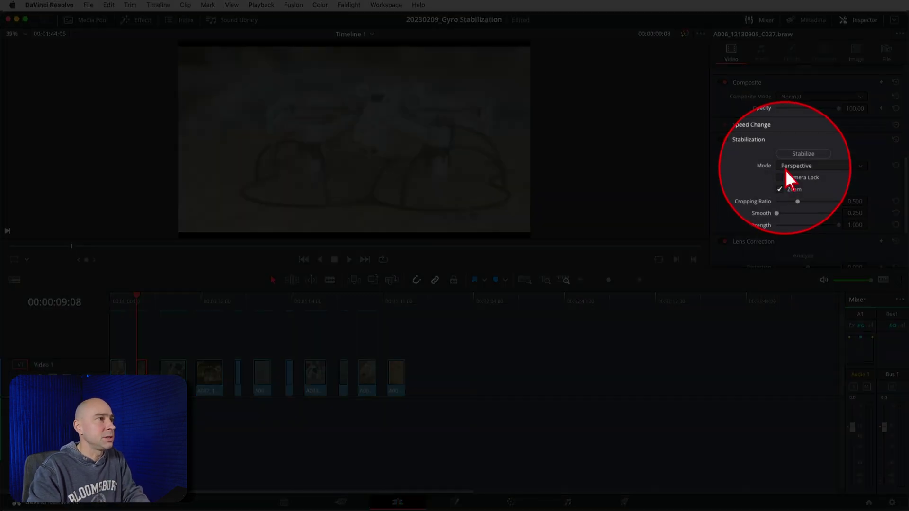
# - Stabilize the second clip, the drone shot, using the Camera Gyro mode and play it from its start
pyautogui.click(786, 168)
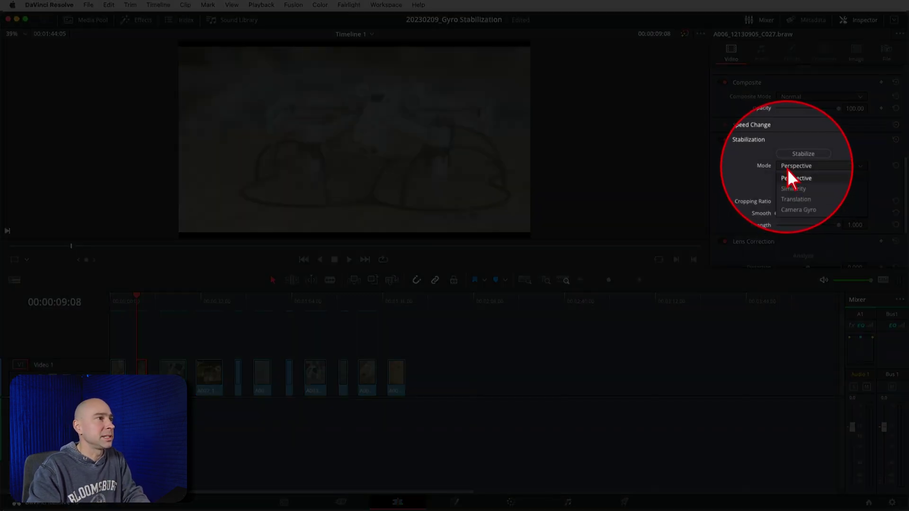
pyautogui.click(823, 211)
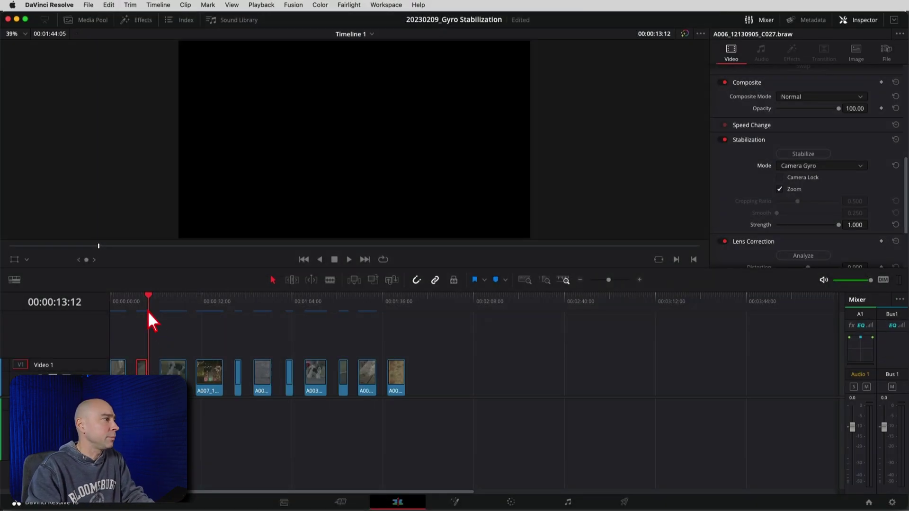
pyautogui.click(143, 307)
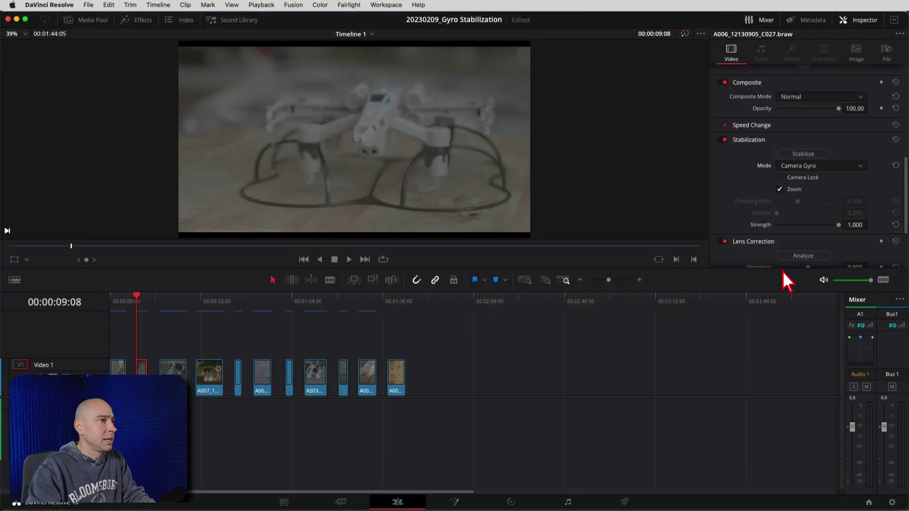
pyautogui.click(804, 154)
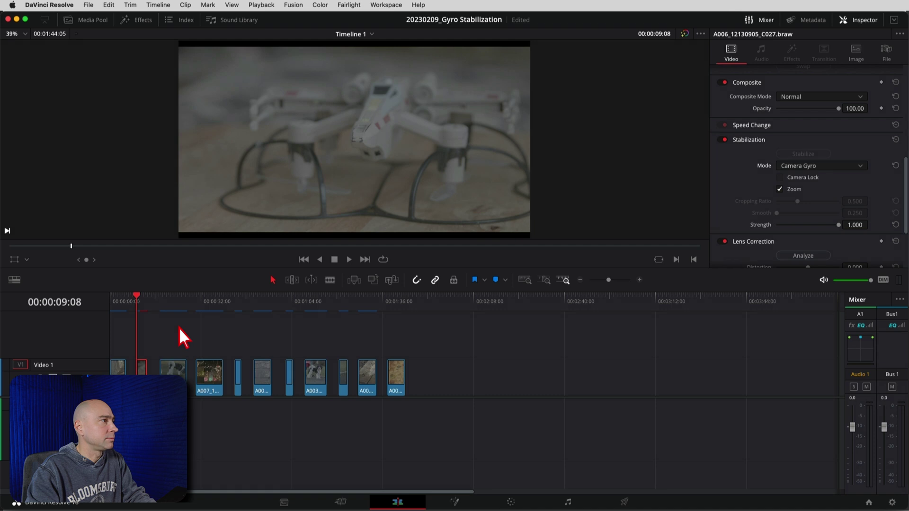
pyautogui.press('space')
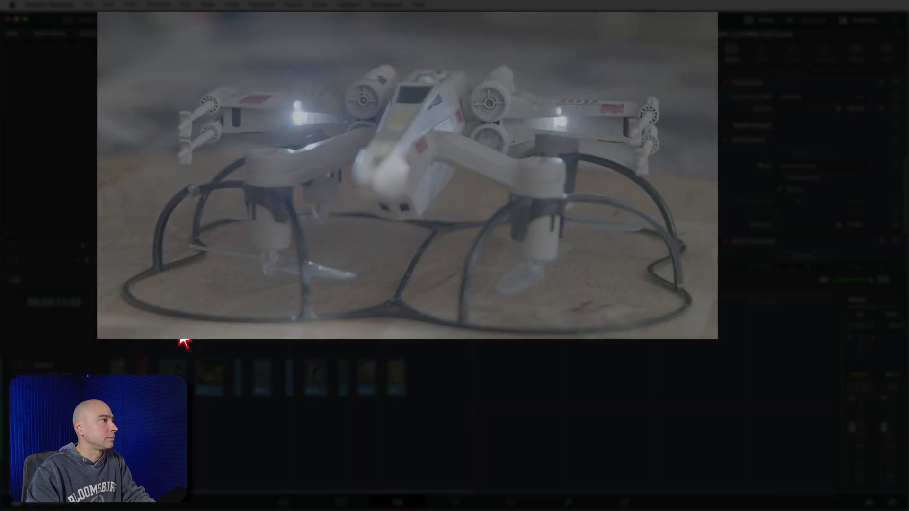